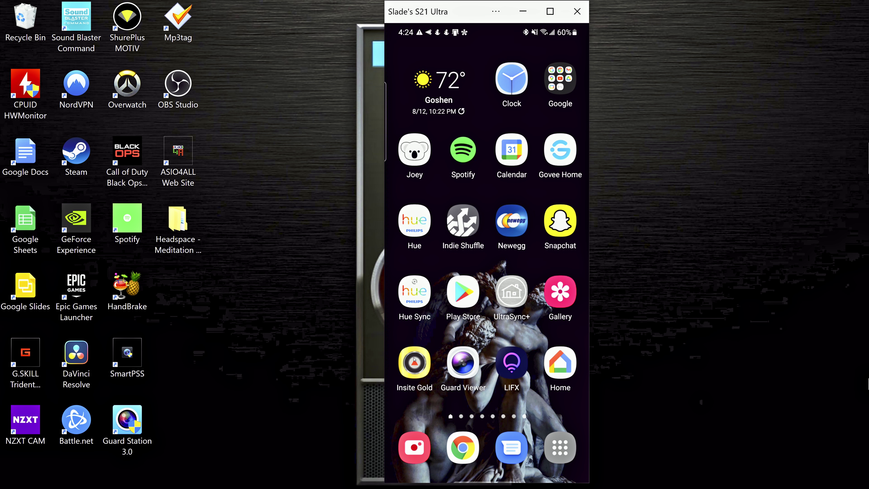
Launch Insite Gold and bring up the empty Add Site form.
click(414, 359)
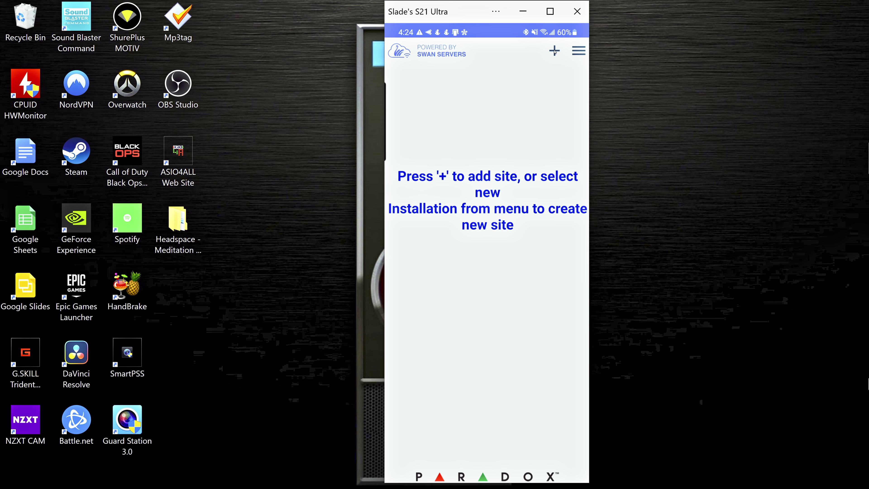
click(555, 52)
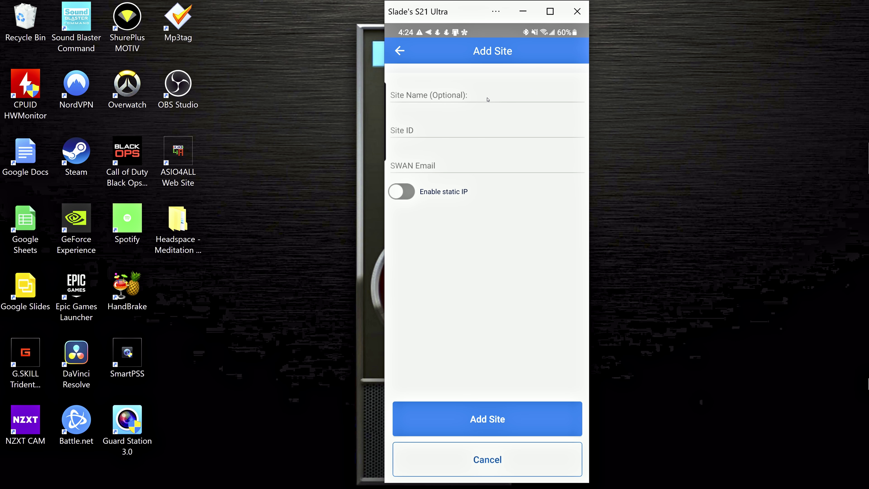
Add a site named 'Choice 1 Communications' with its site ID and SWAN e-mail, and save it.
click(452, 95)
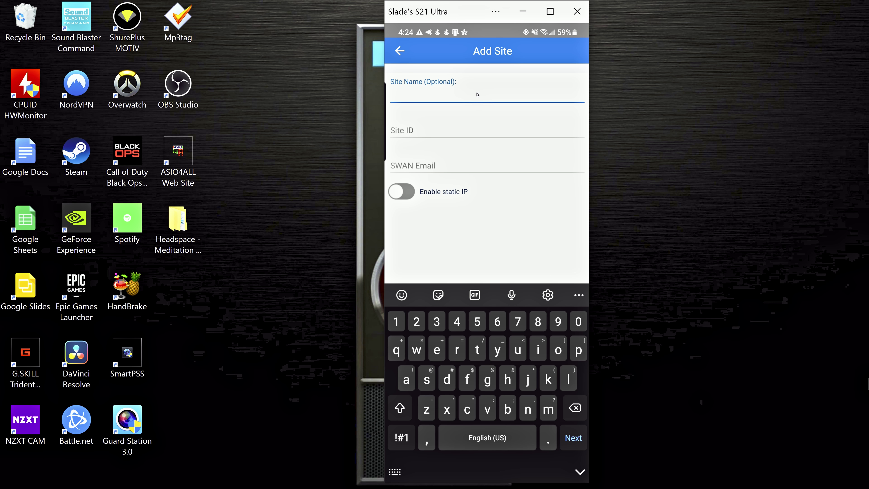
text(Ch)
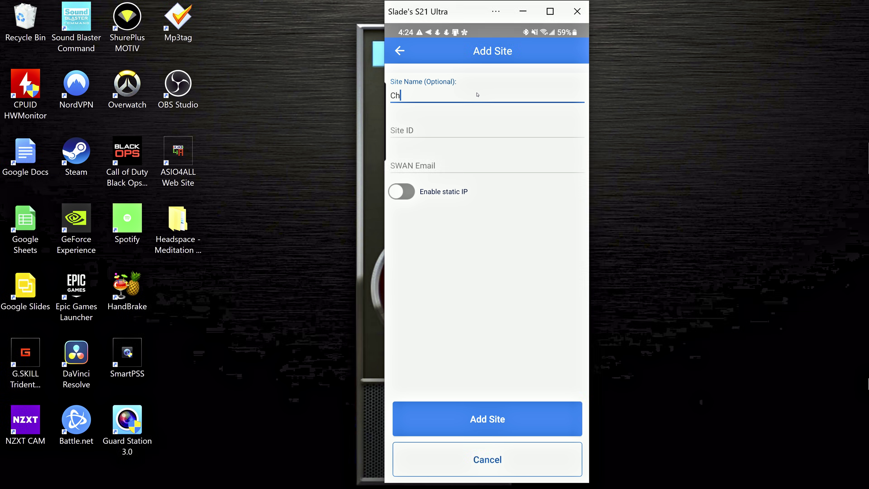
text(oice 1 Communicati)
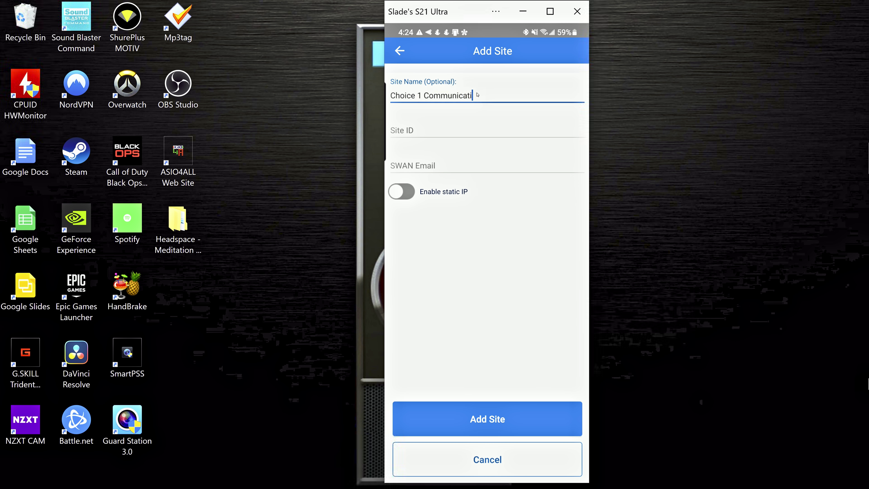
text(ons)
click(428, 130)
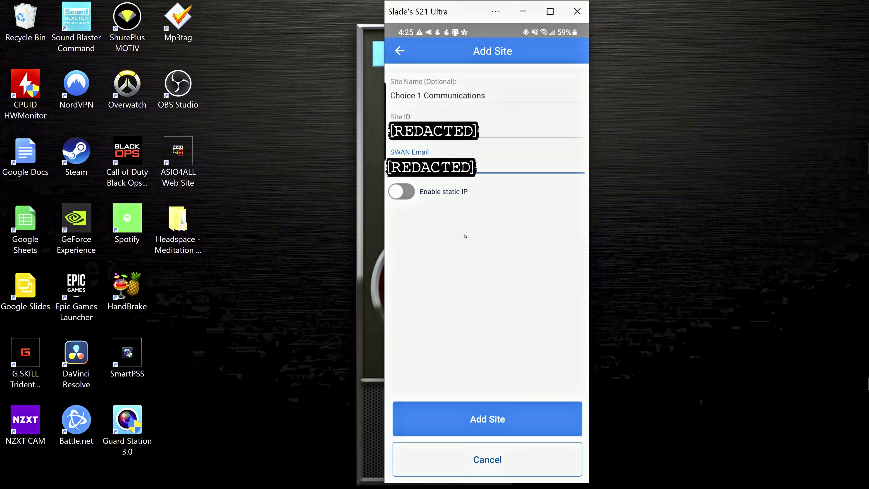
click(503, 413)
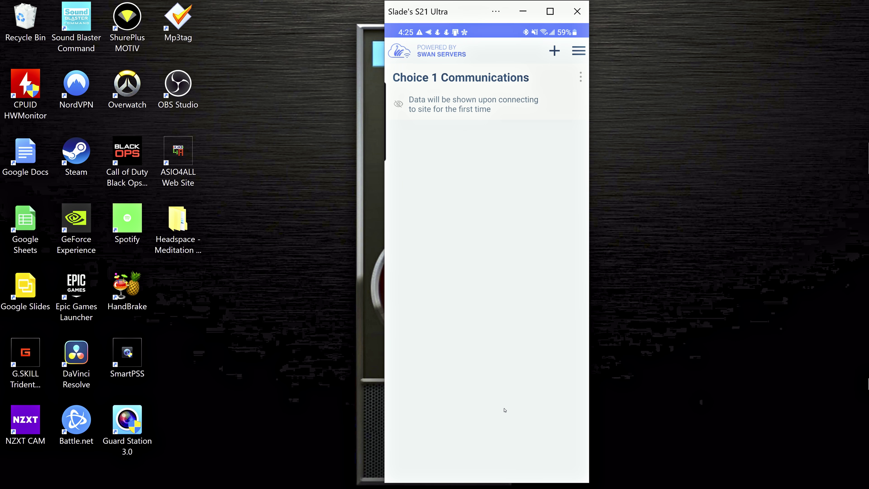
Decline the LastPass save prompt, then open the Choice 1 Communications login and autofill its user code.
click(442, 456)
click(484, 104)
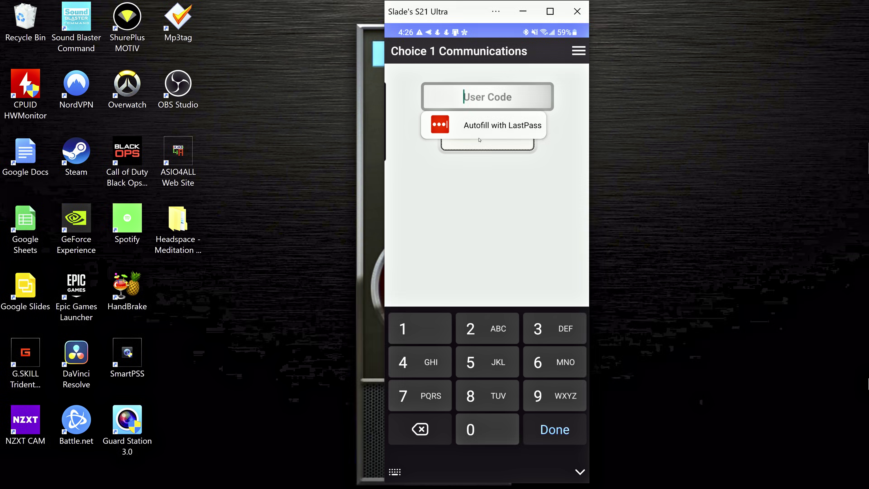
click(480, 139)
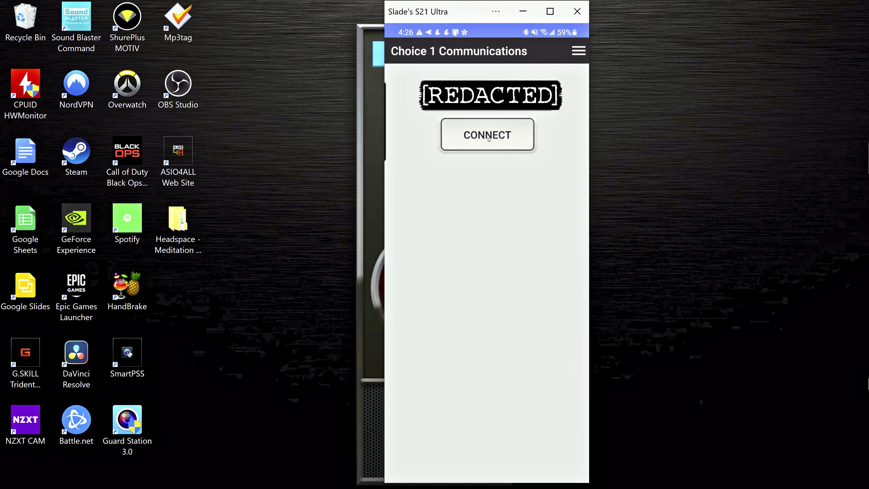
Connect to Choice 1 Communications to load its Security page with both areas.
click(489, 137)
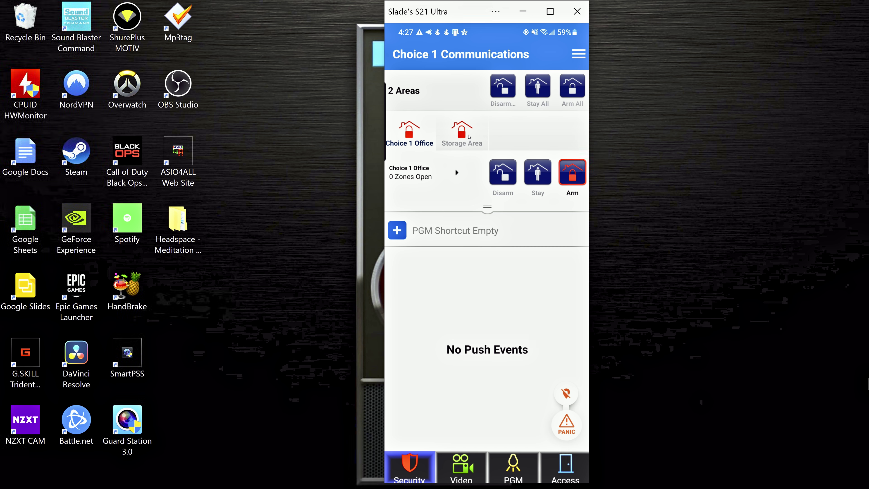
click(469, 135)
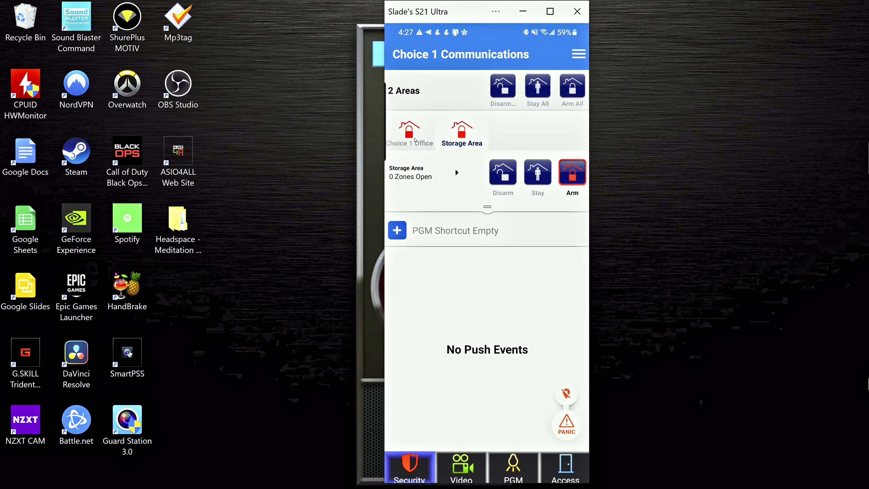
click(414, 139)
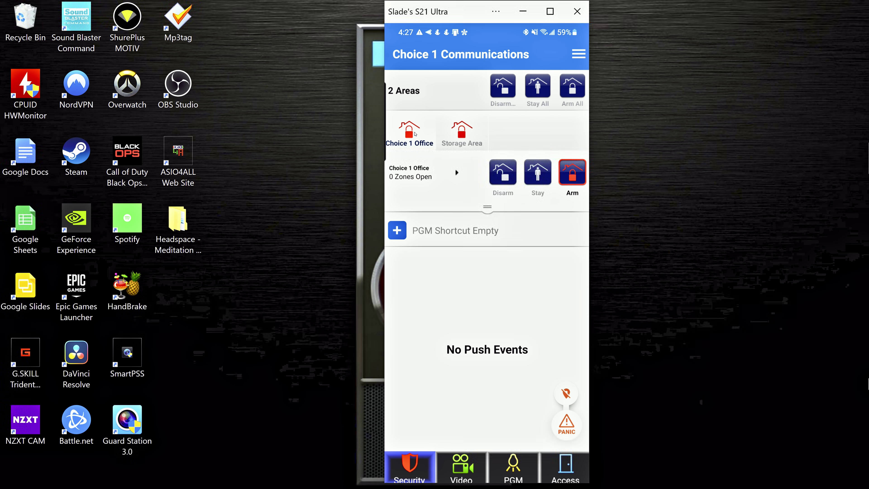
click(455, 139)
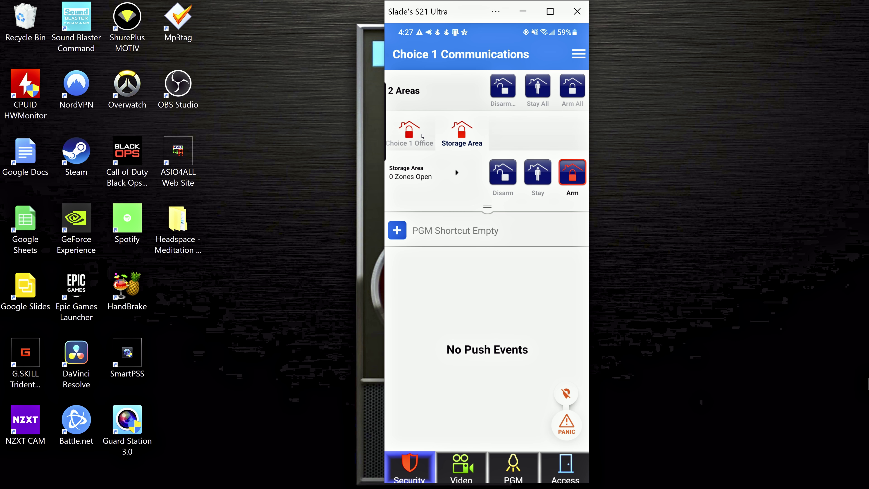
click(423, 136)
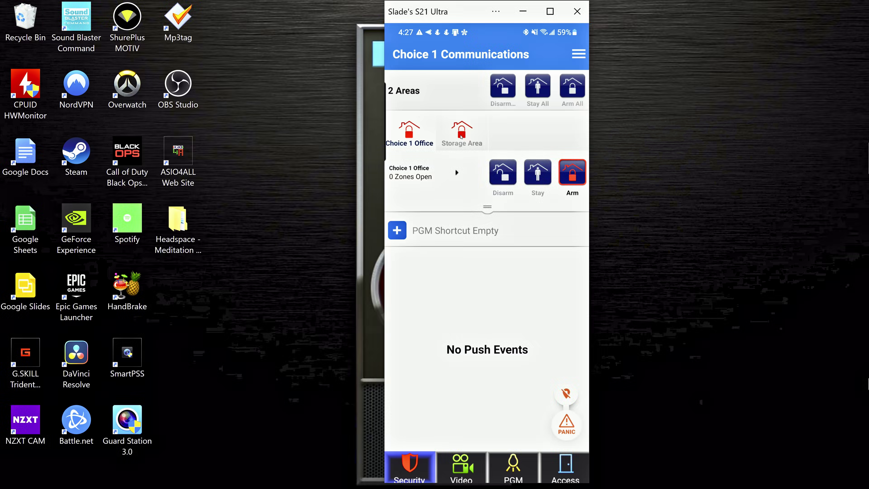
click(460, 135)
click(412, 128)
Disarm Choice 1 Office, dismiss the message notification, and expand the area's zone list.
click(504, 177)
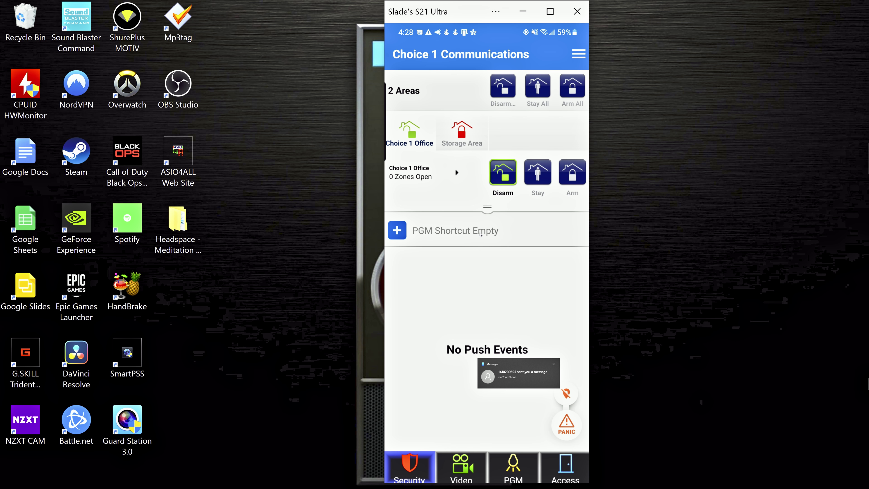
click(553, 365)
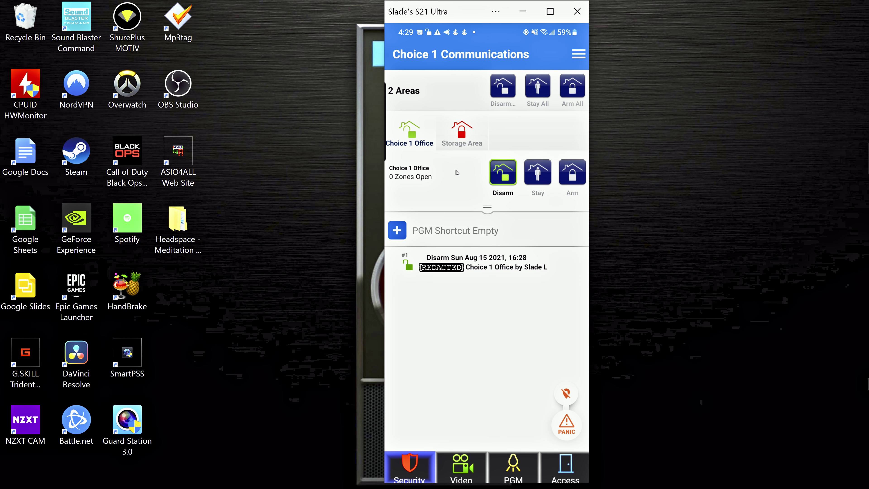
click(457, 173)
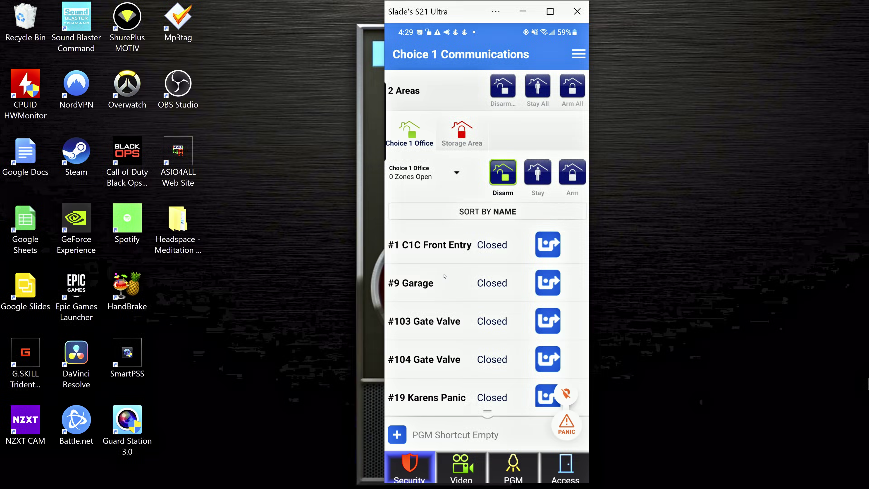
scroll(444, 280, down, 1)
scroll(445, 280, down, 2)
scroll(446, 280, down, 1)
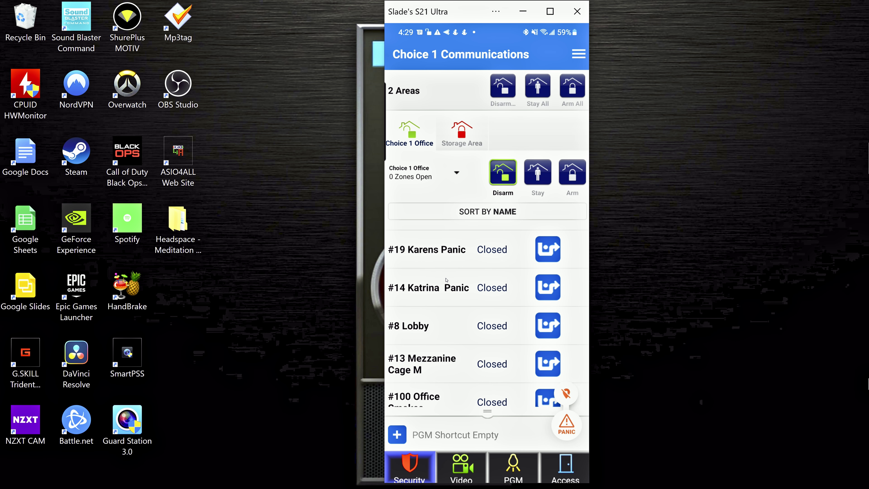
scroll(465, 257, up, 4)
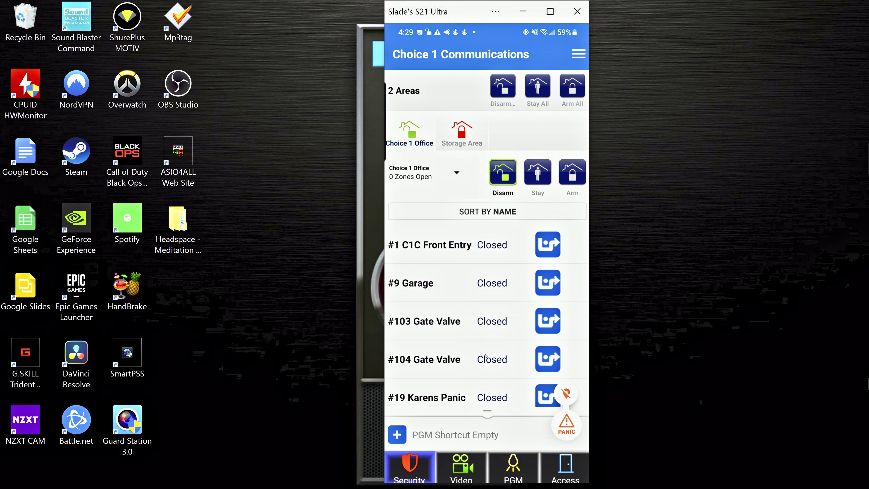
click(504, 213)
click(503, 213)
click(504, 212)
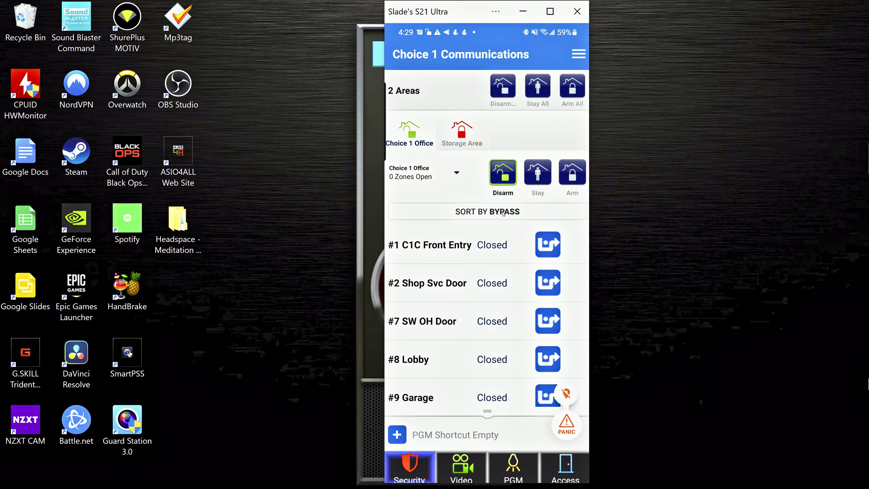
click(504, 212)
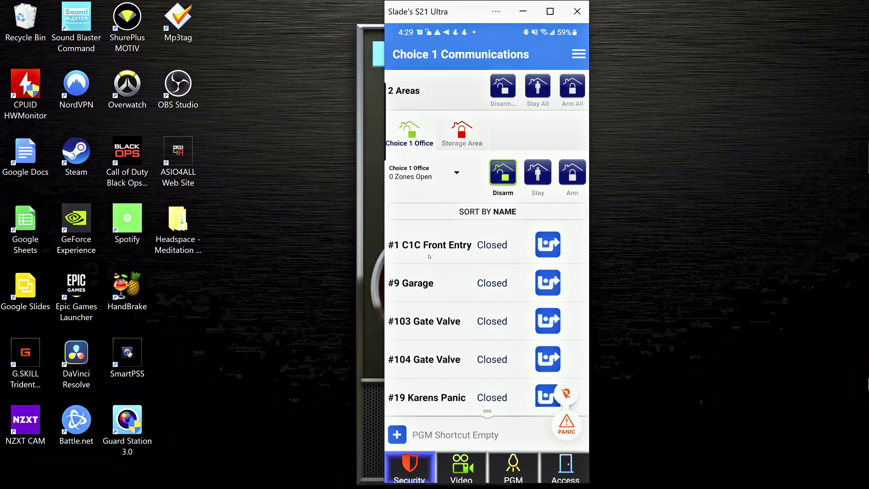
scroll(445, 300, down, 3)
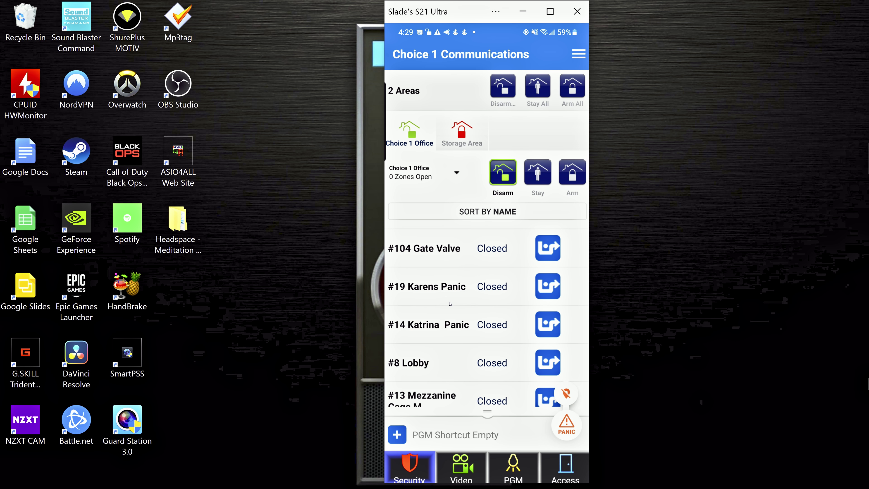
scroll(450, 304, down, 1)
scroll(454, 286, up, 4)
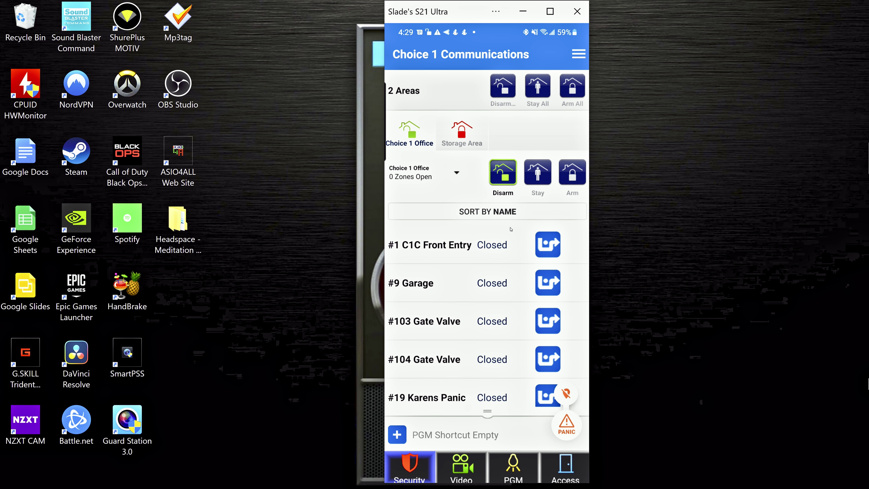
scroll(488, 233, down, 8)
scroll(469, 319, up, 8)
scroll(453, 273, down, 4)
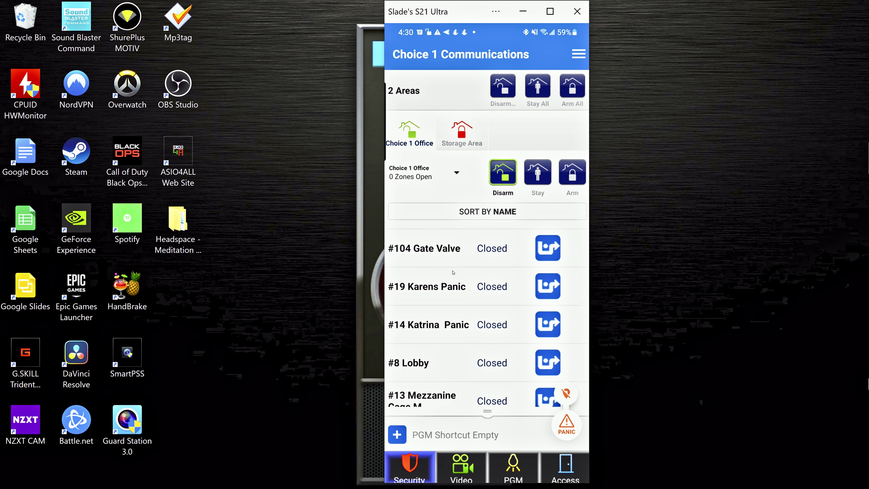
scroll(465, 295, up, 4)
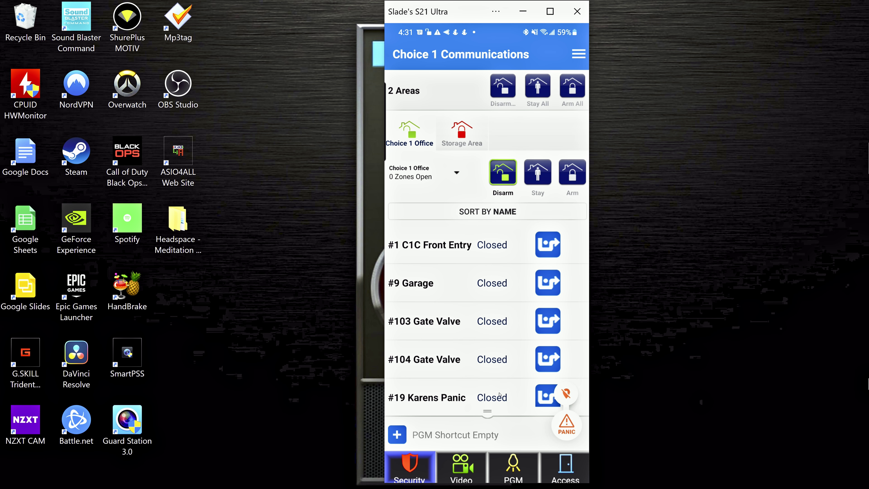
Collapse the Choice 1 Office zone list to reveal event #1, the Disarm entry.
drag(487, 413, 484, 186)
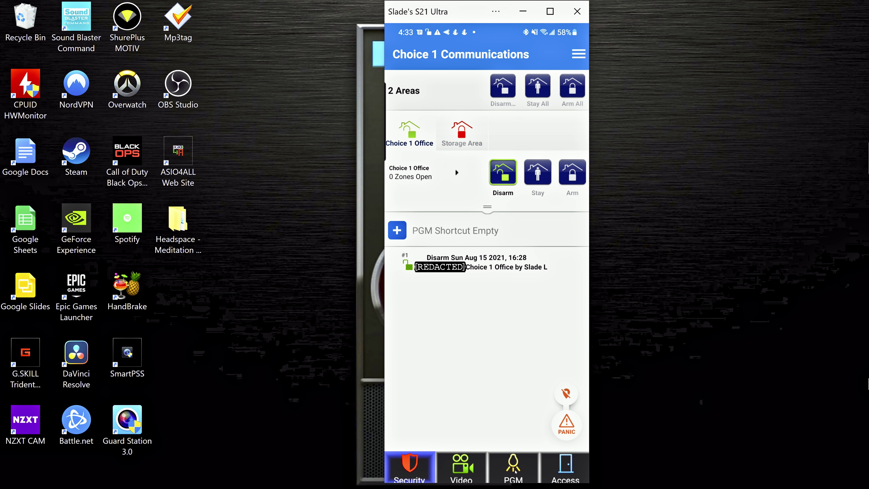
Show the PGM outputs list, where only PGM 005 is switched on.
click(516, 472)
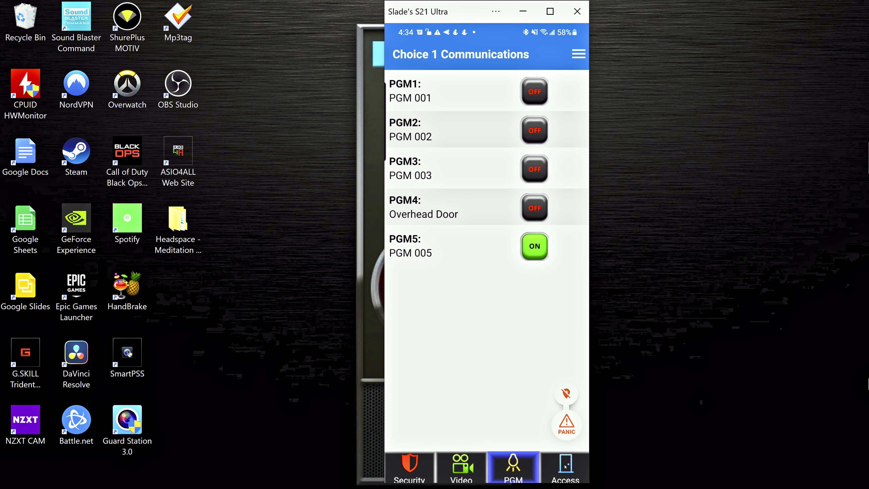
List the Back Door, Tennant Door and Tool Crib Gate, and trigger Tool Crib Gate's OPEN.
click(566, 467)
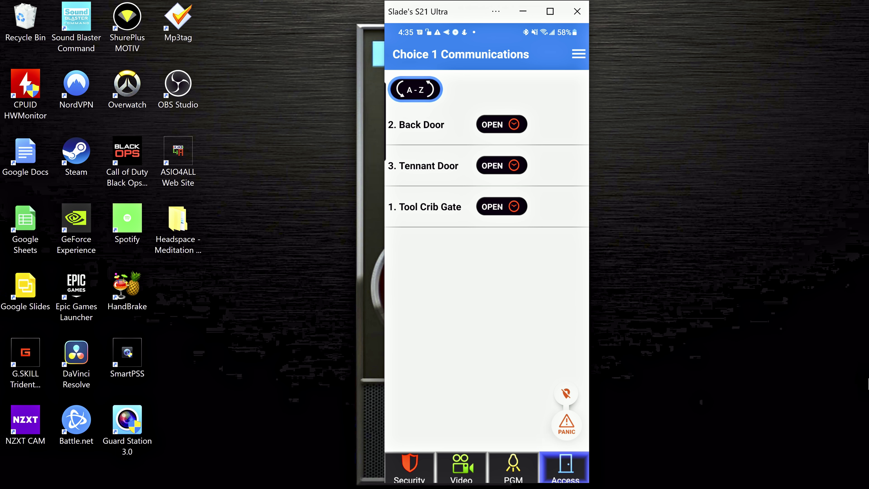
click(497, 207)
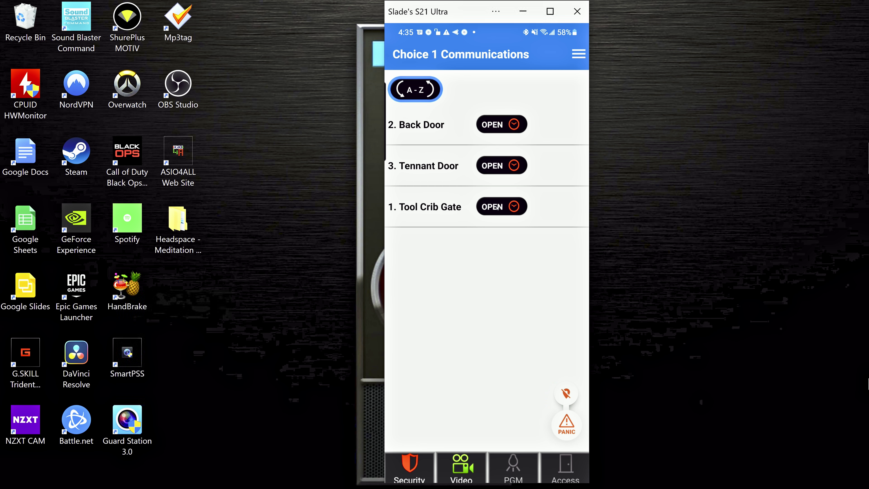
Open the Tool Crib Gate.
click(498, 207)
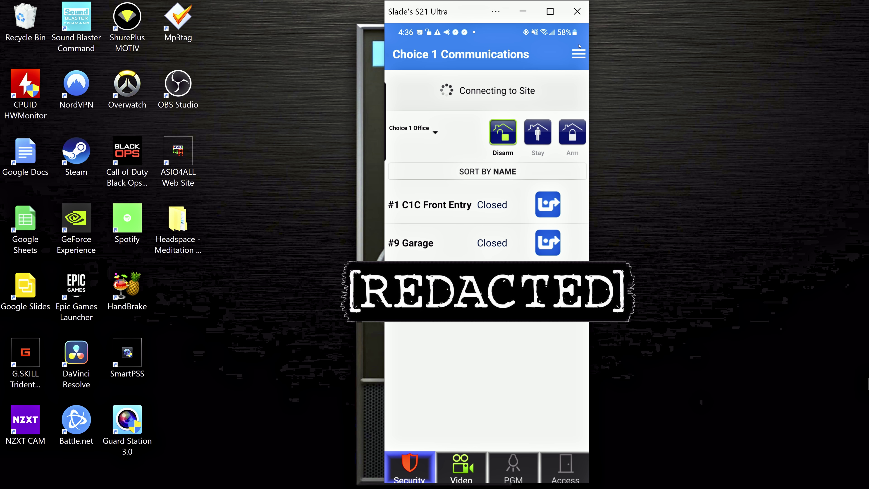
Confirm every Push Configuration notification type is on, then go back to the Security page.
click(577, 56)
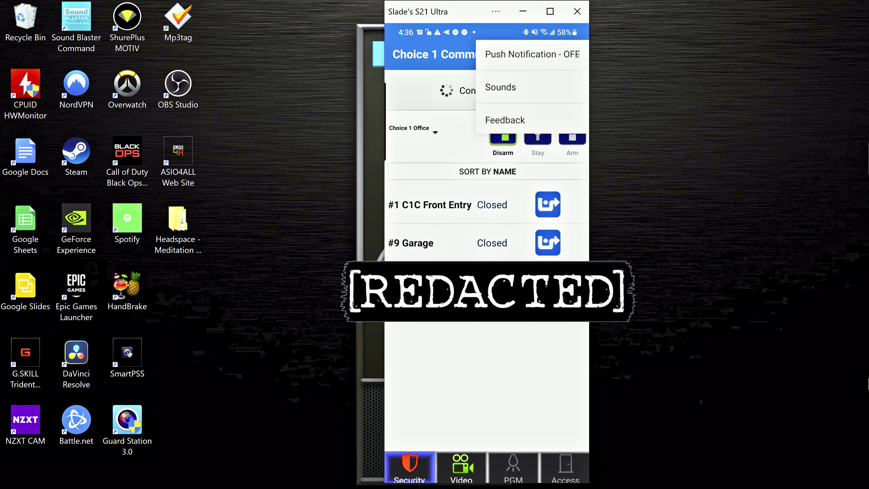
click(516, 51)
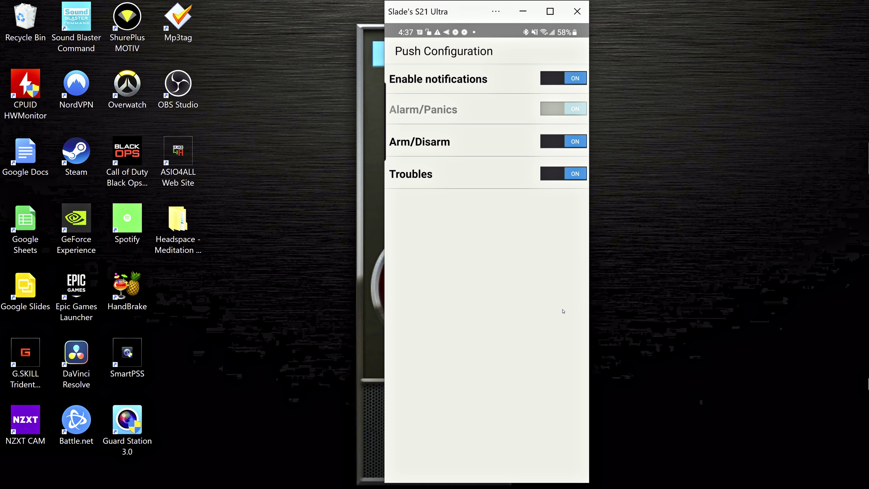
right_click(445, 281)
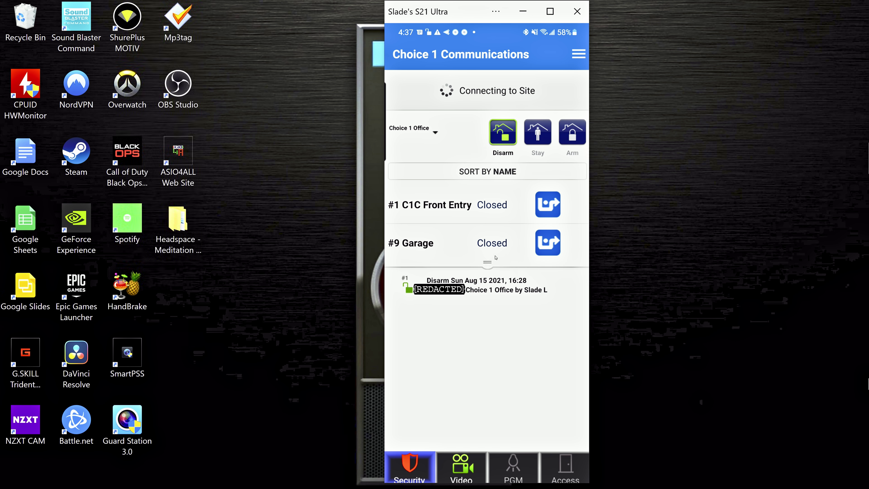